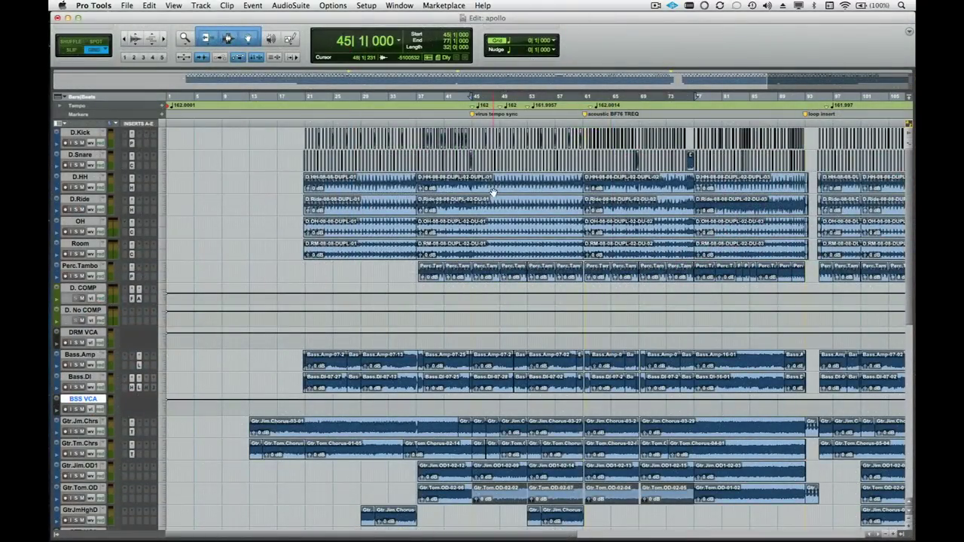
Step: Make Universal Audio Apollo the playback engine, letting the session save, close and reopen
left_click(366, 5)
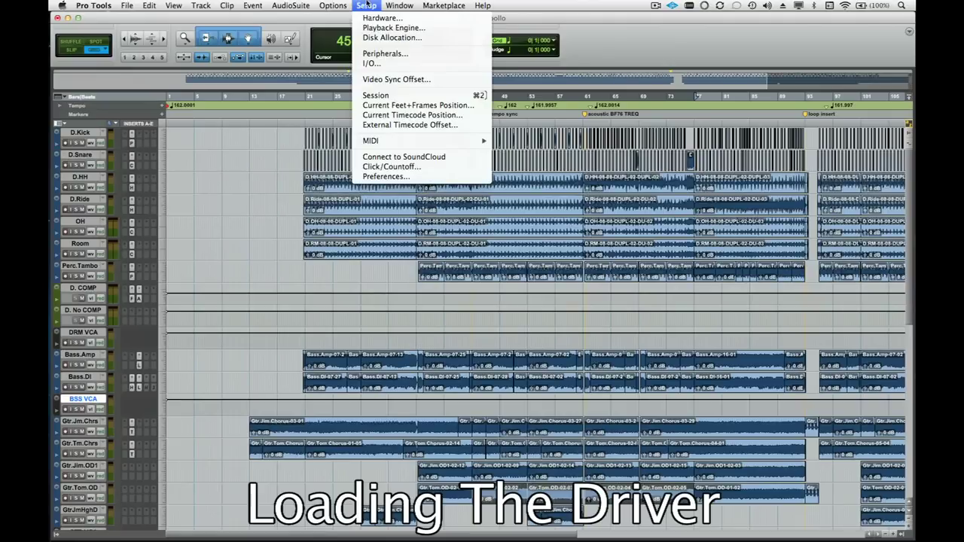
left_click(375, 28)
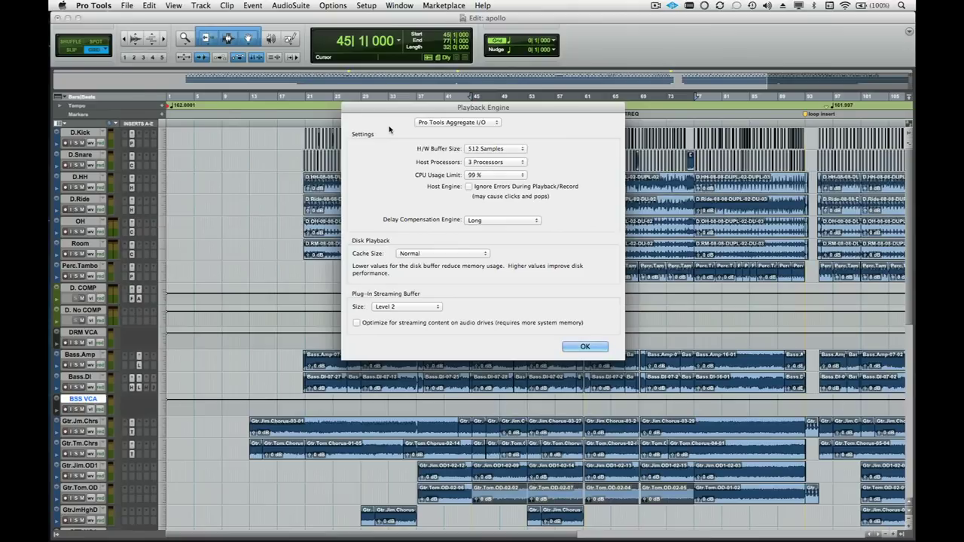
left_click(441, 125)
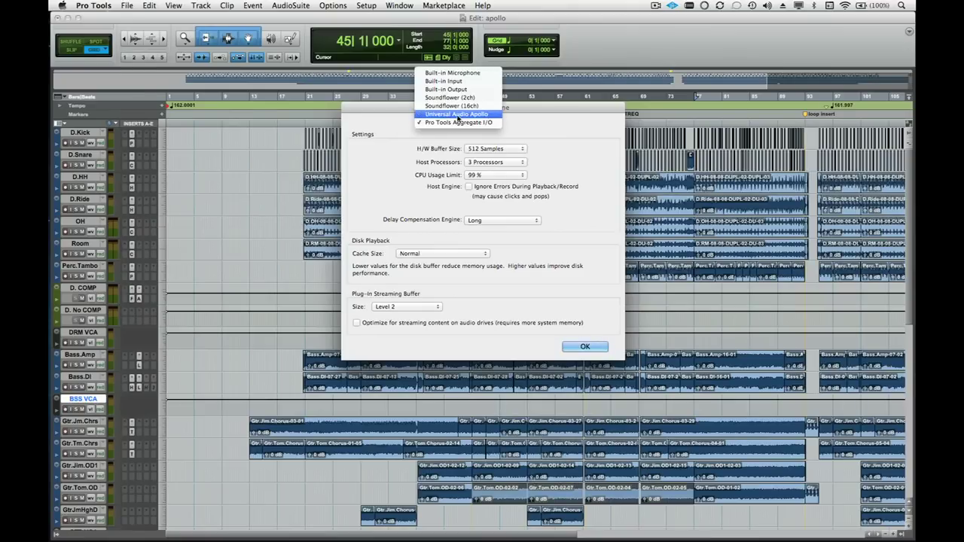
left_click(457, 118)
key("Return")
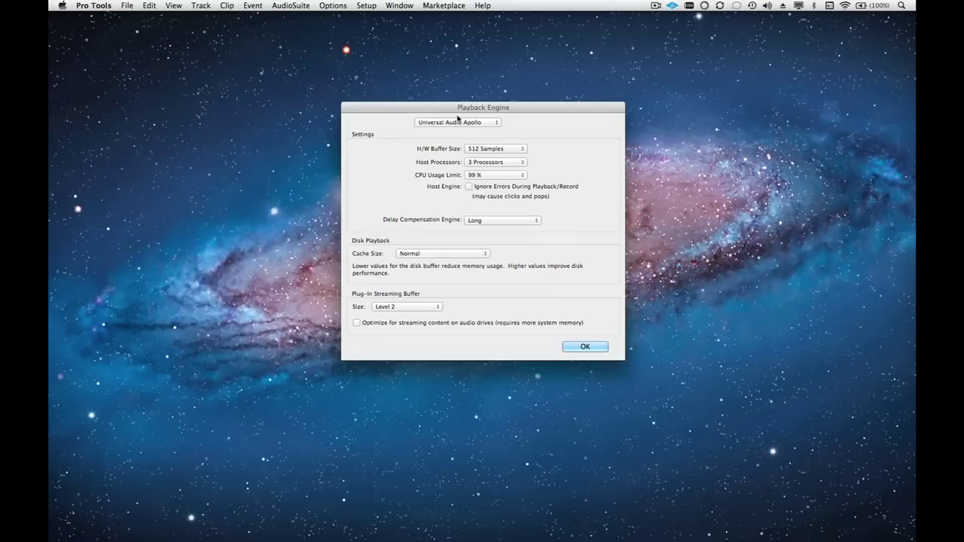
left_click(585, 347)
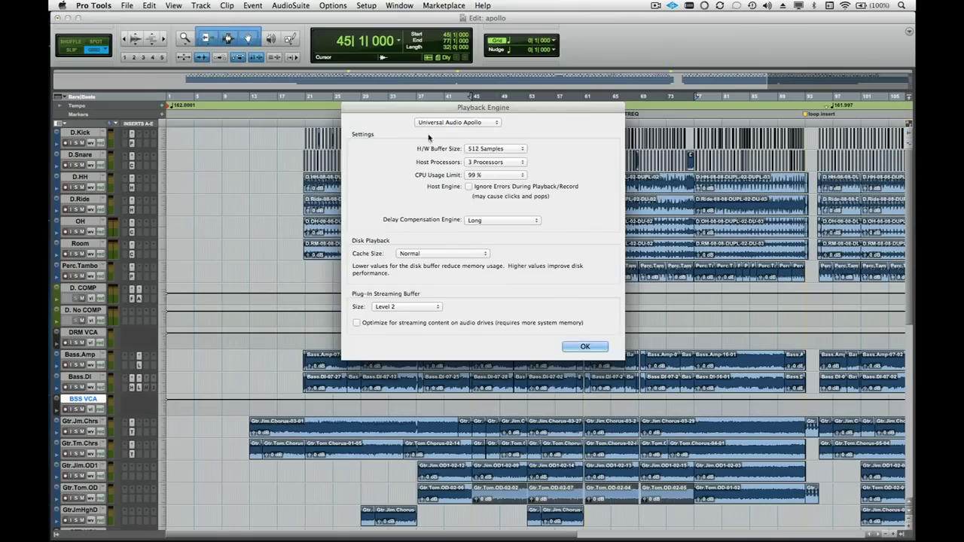
left_click(479, 152)
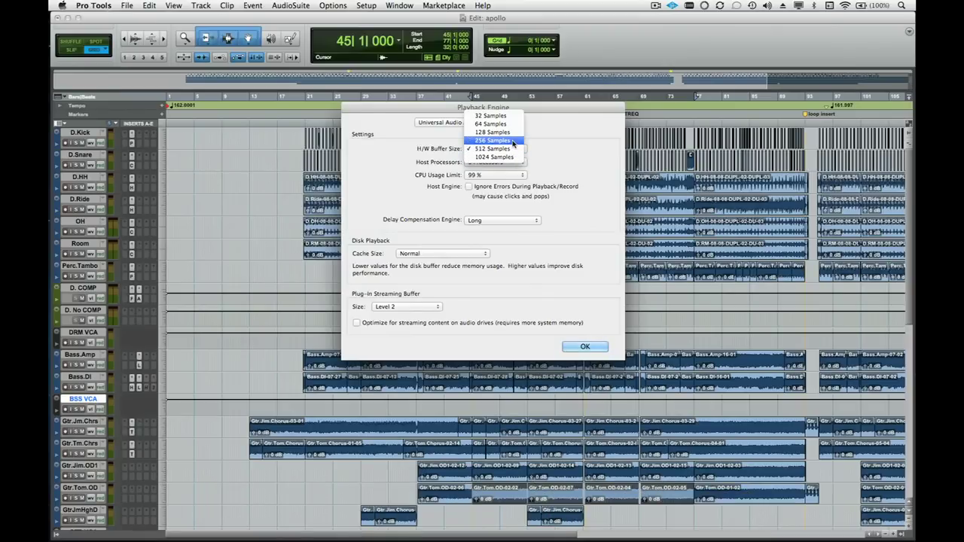
left_click(512, 149)
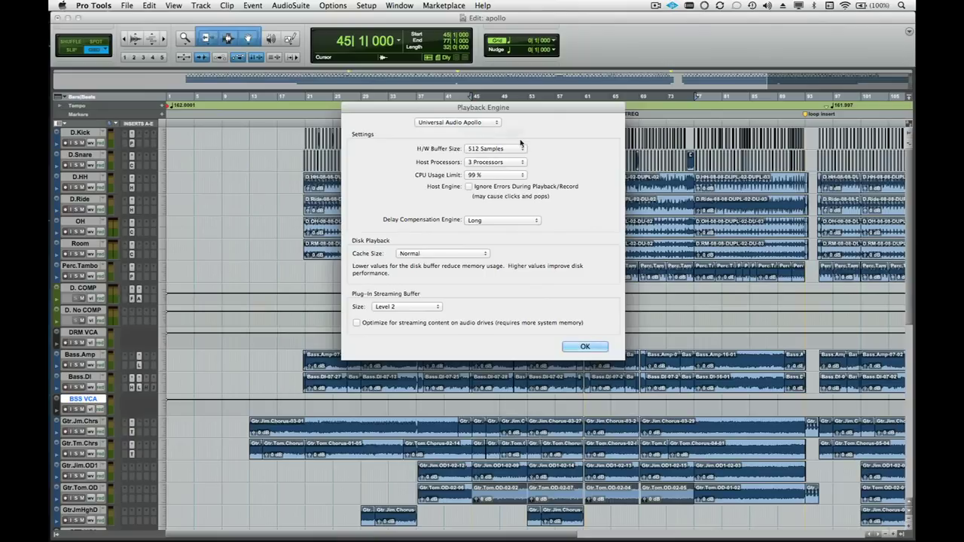
left_click(520, 148)
left_click(545, 163)
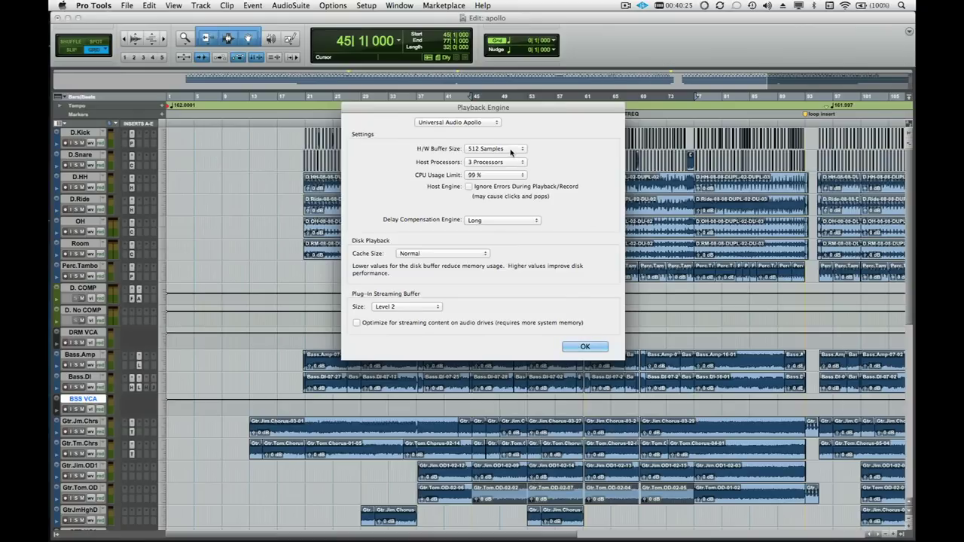
left_click(509, 151)
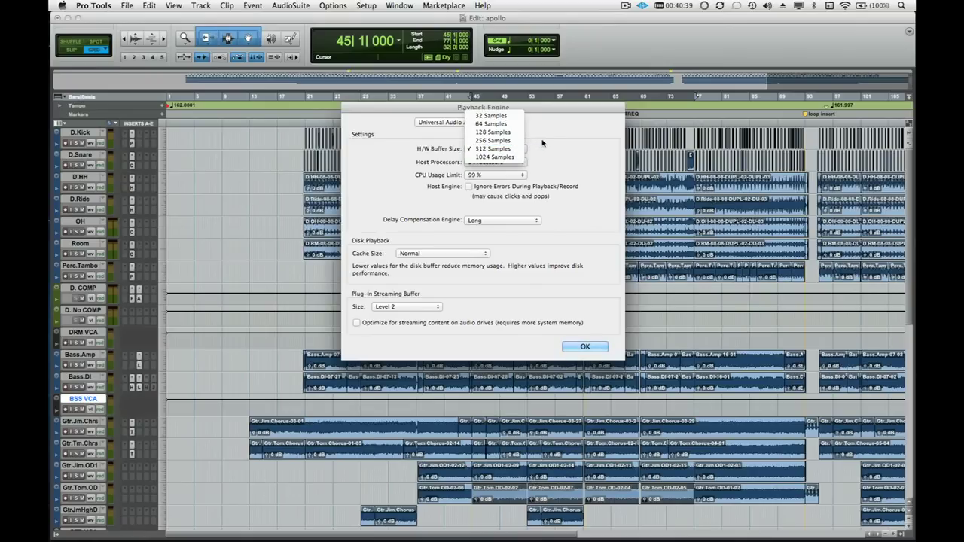
Step: Keep the 512-sample buffer, set Delay Compensation Engine to Maximum, and confirm the session reopen
left_click(543, 148)
left_click(516, 221)
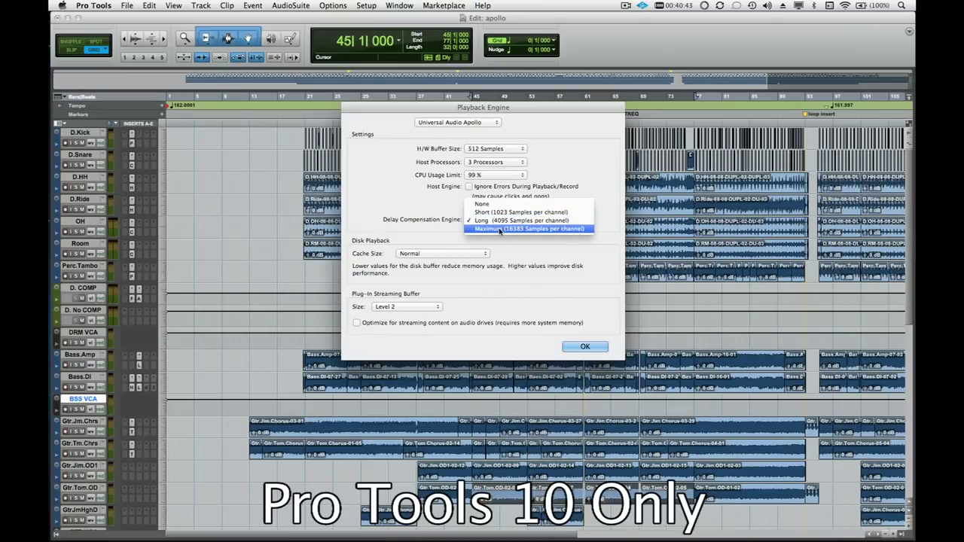
left_click(499, 229)
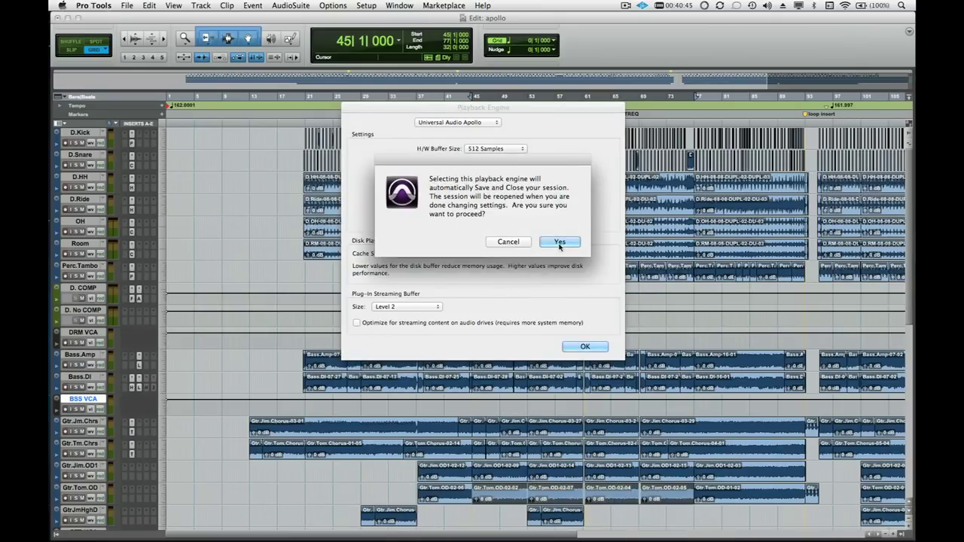
left_click(559, 243)
left_click(584, 347)
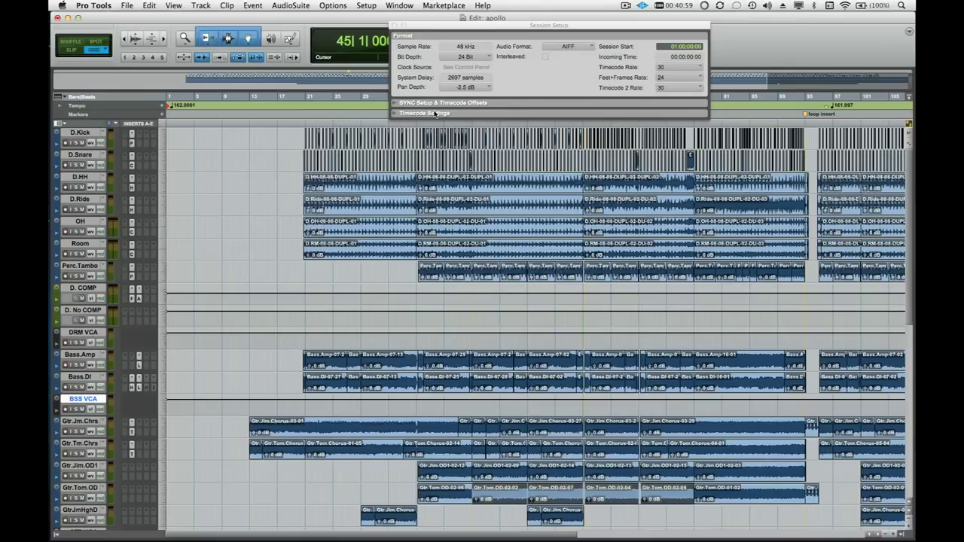
key("super+2")
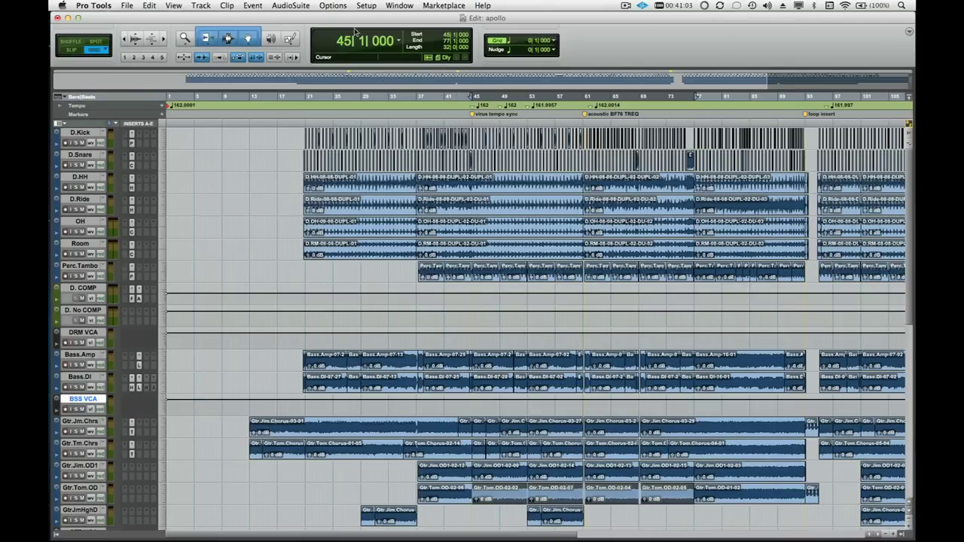
left_click(366, 6)
left_click(381, 17)
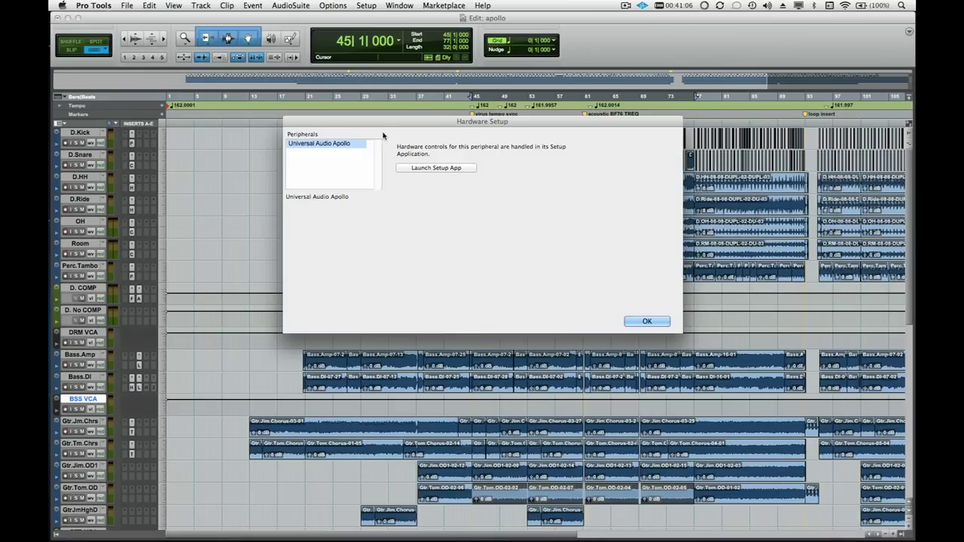
left_click(427, 168)
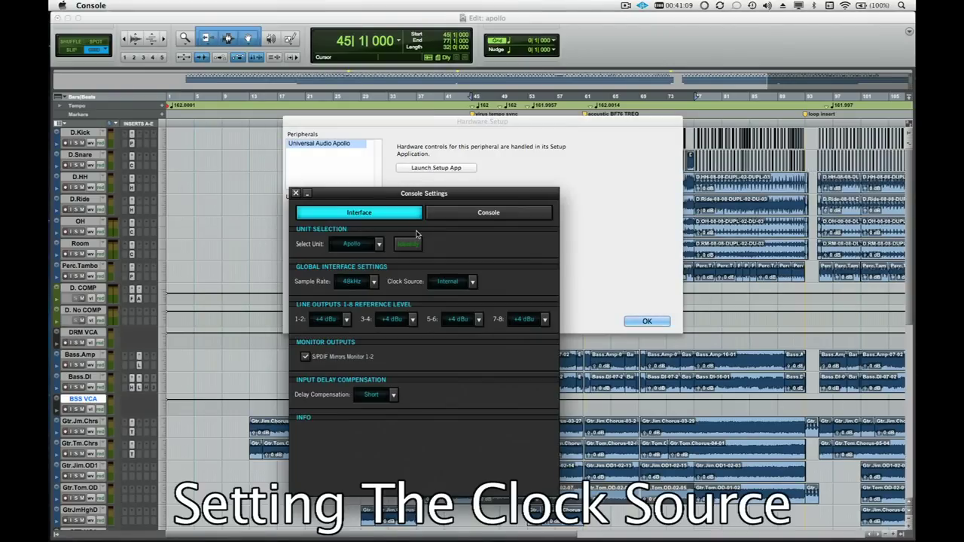
left_click(458, 282)
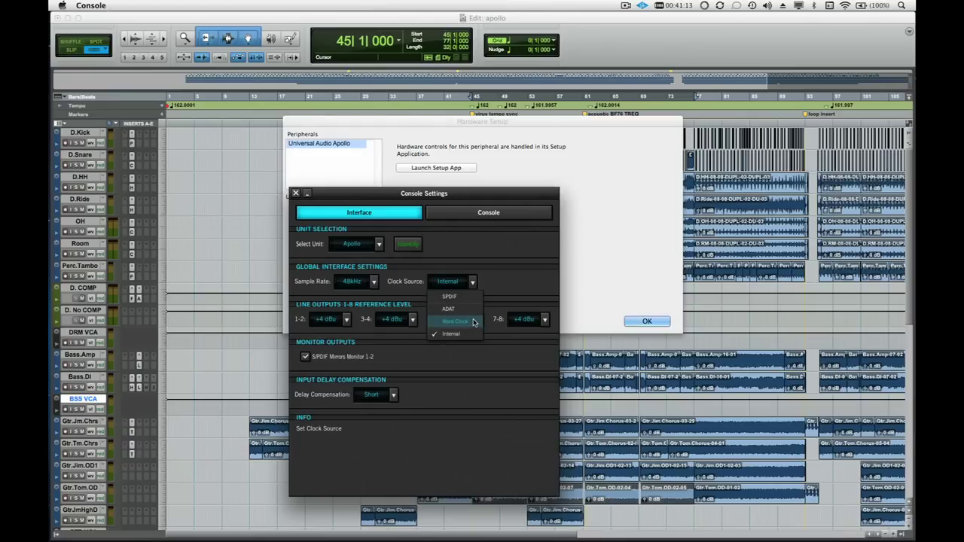
left_click(470, 276)
left_click(295, 193)
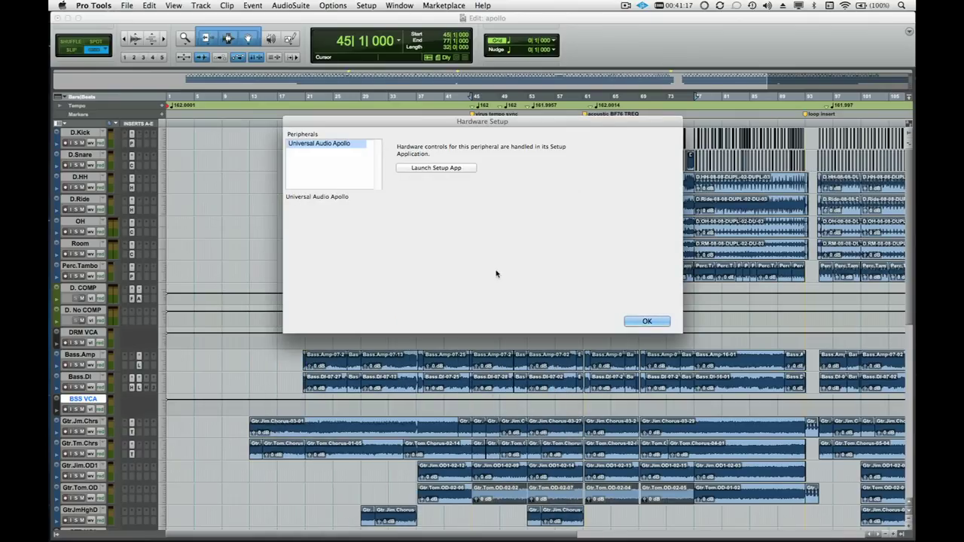
Step: Reset the I/O Setup input paths to the Apollo defaults (MIC/LINE/HI-Z 1-2)
left_click(646, 322)
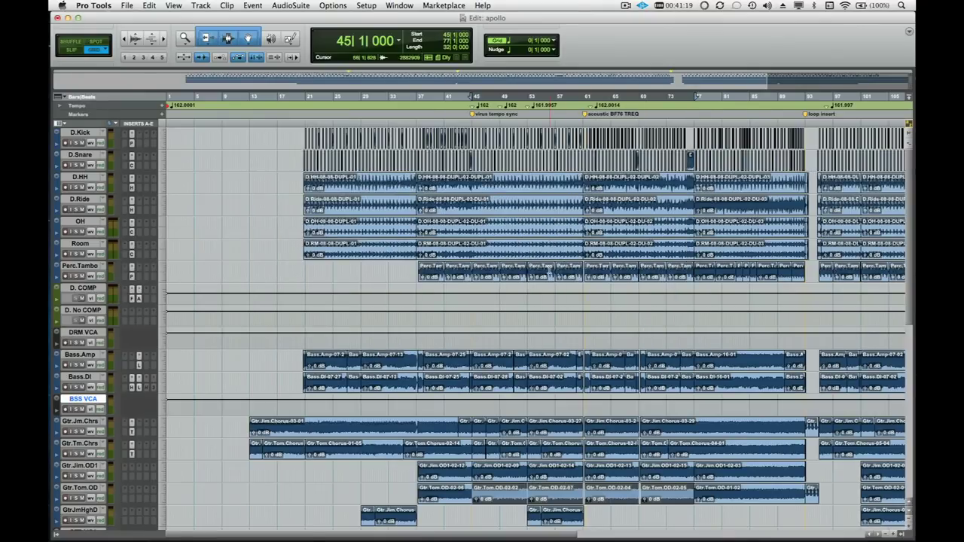
left_click(366, 6)
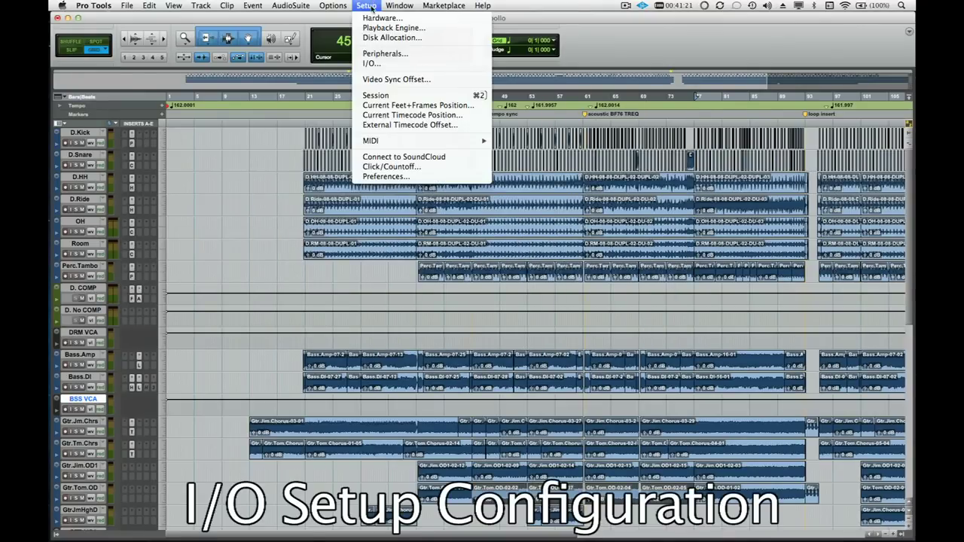
left_click(372, 63)
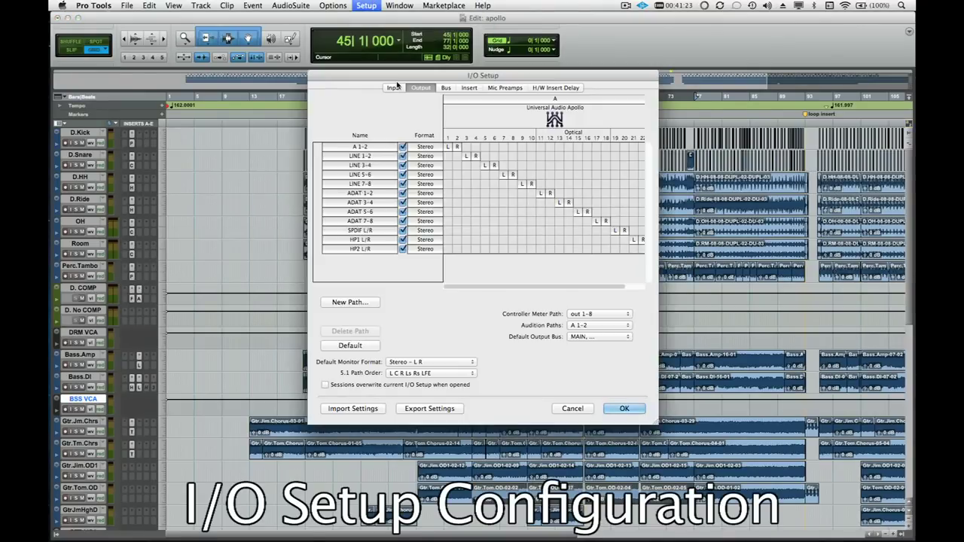
left_click(399, 87)
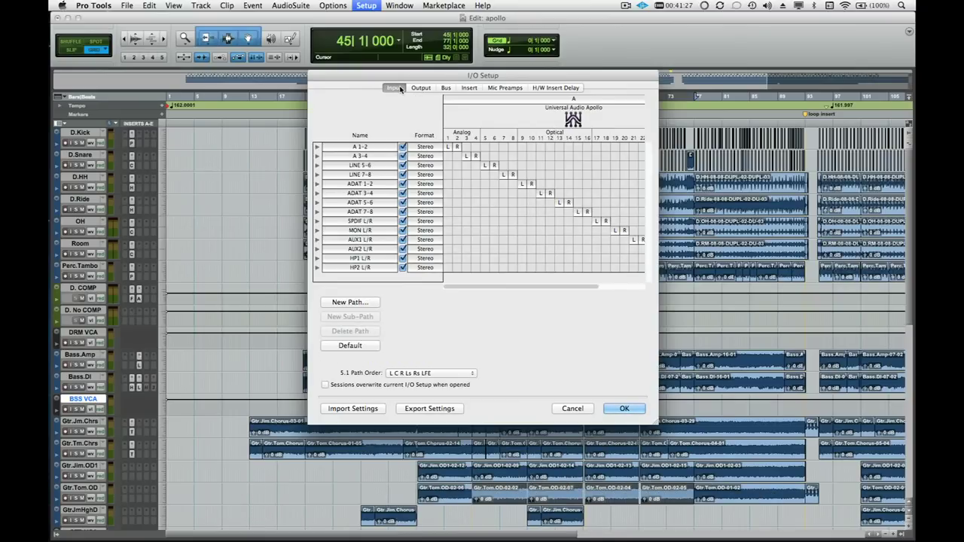
left_click(373, 147)
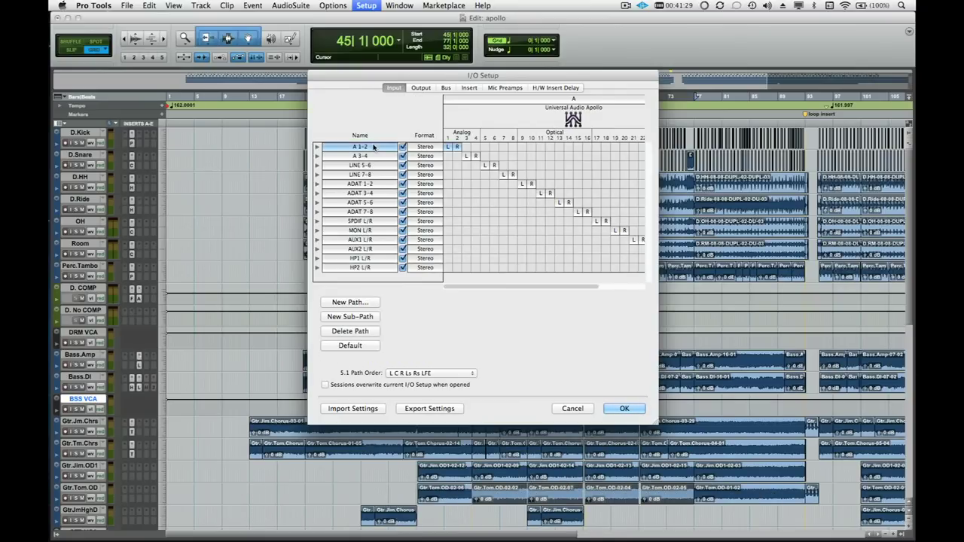
left_click(351, 346)
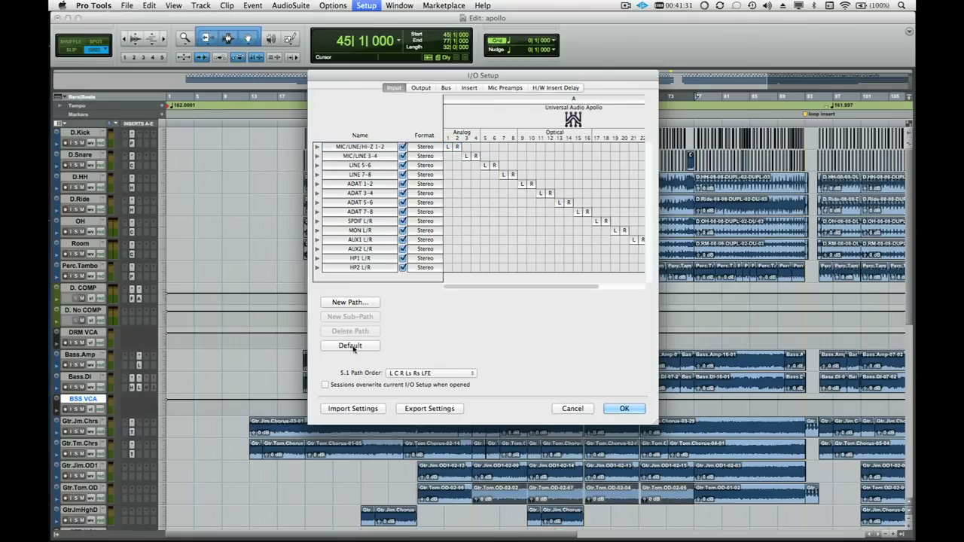
Step: Review the output paths starting at MON L/R and the bus mappings
left_click(421, 88)
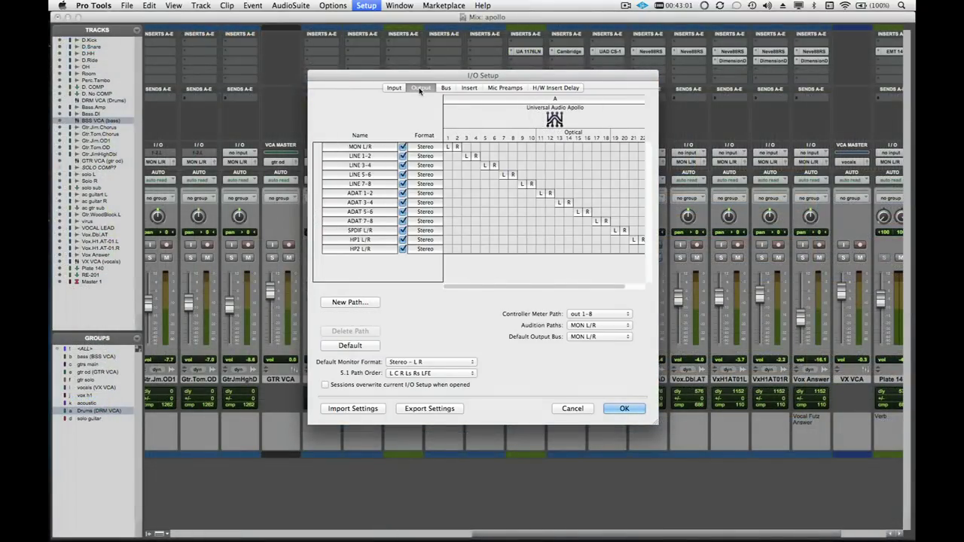
left_click(445, 89)
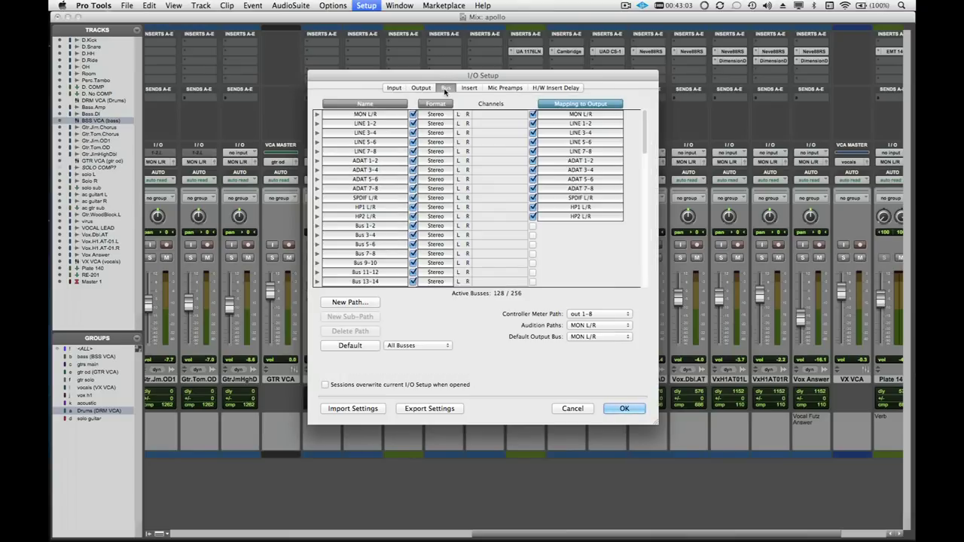
scroll(370, 160, "down", 5)
scroll(371, 160, "up", 5)
key("Return")
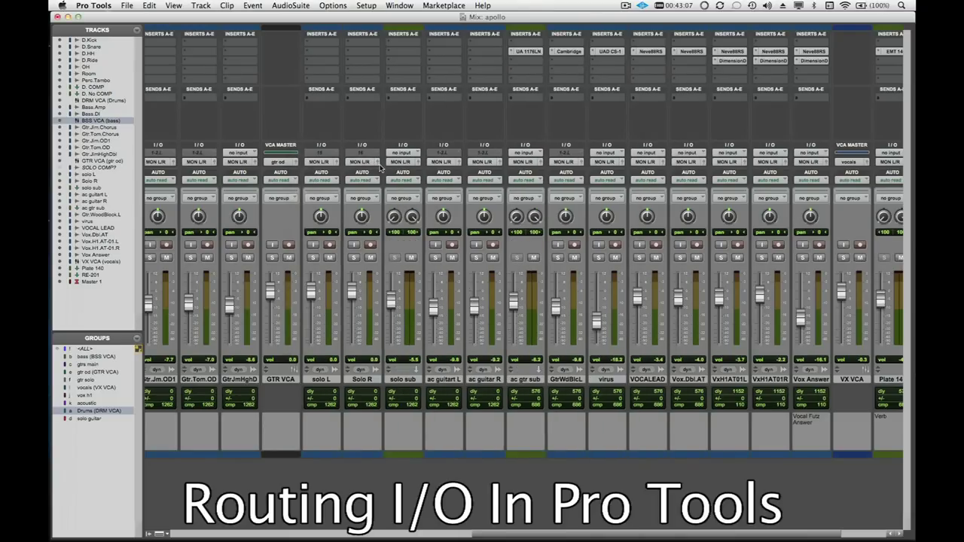
left_click(367, 164)
mouse_move(370, 162)
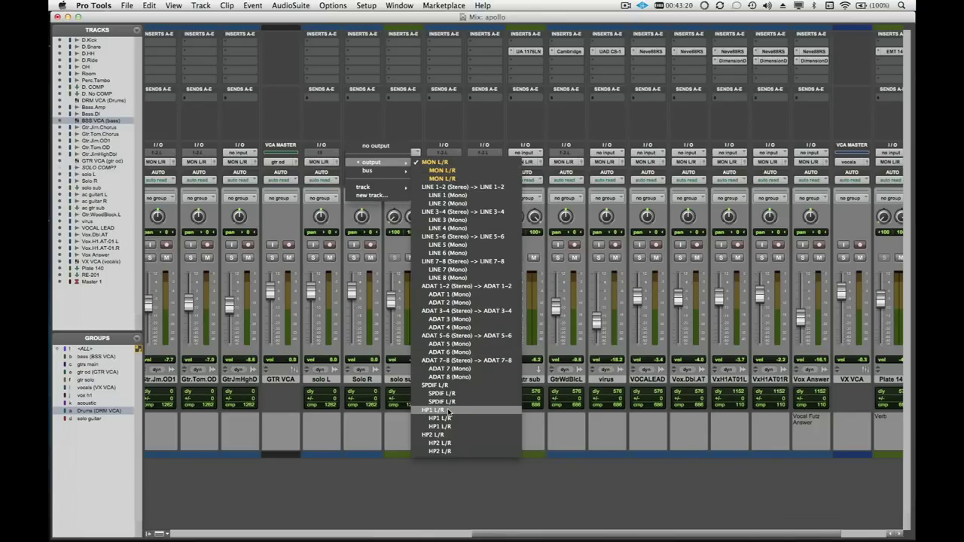
left_click(453, 437)
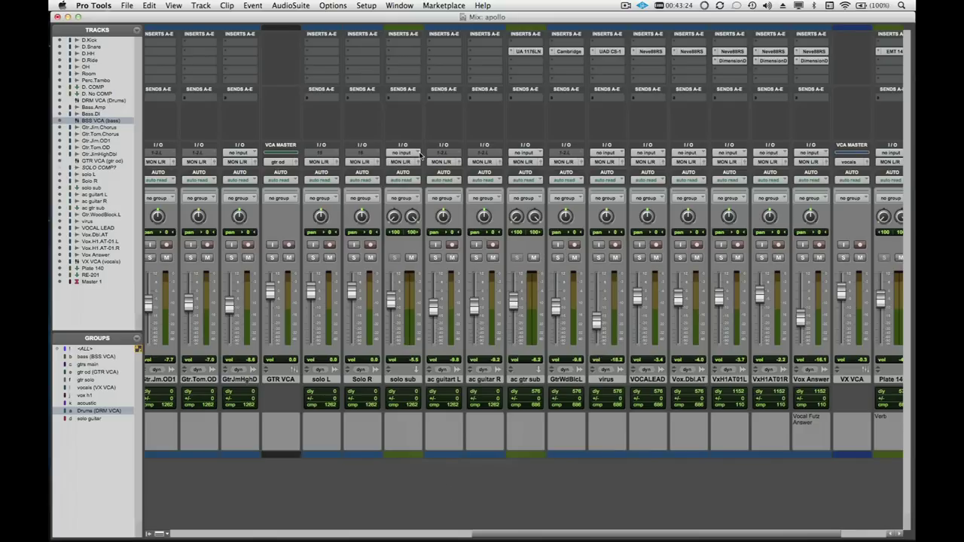
Step: Check the Apollo inputs available to ac guitar L, then launch UA Console from the UAD menu
left_click(441, 154)
mouse_move(450, 171)
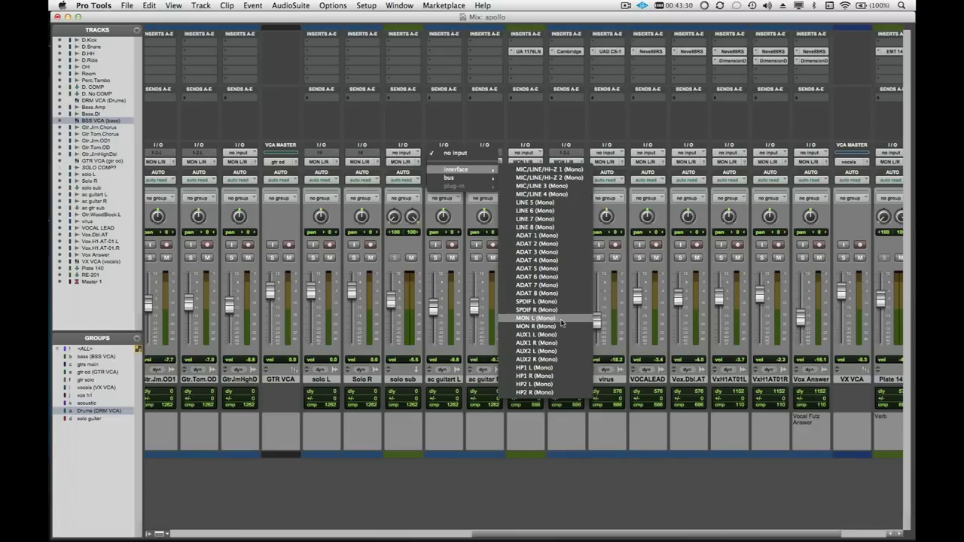
left_click(548, 416)
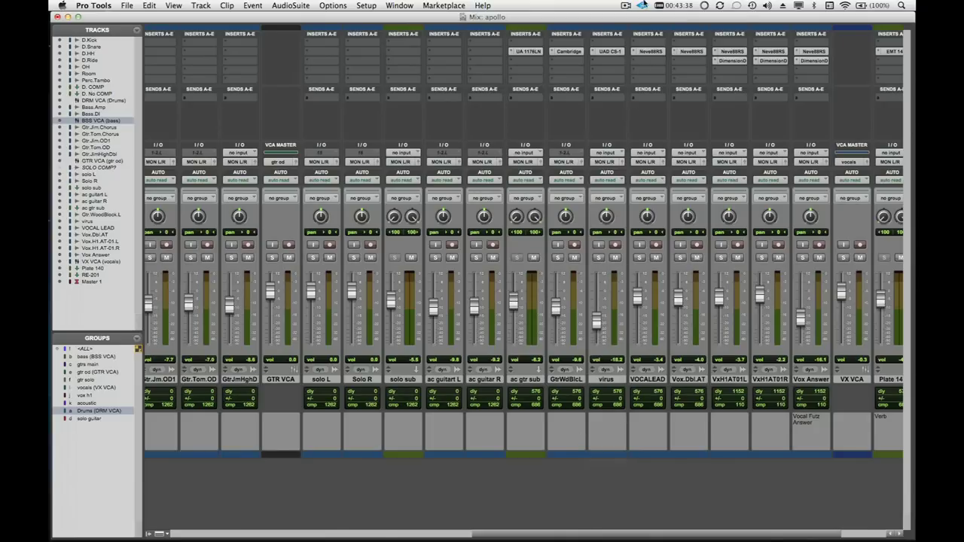
left_click(642, 5)
left_click(648, 18)
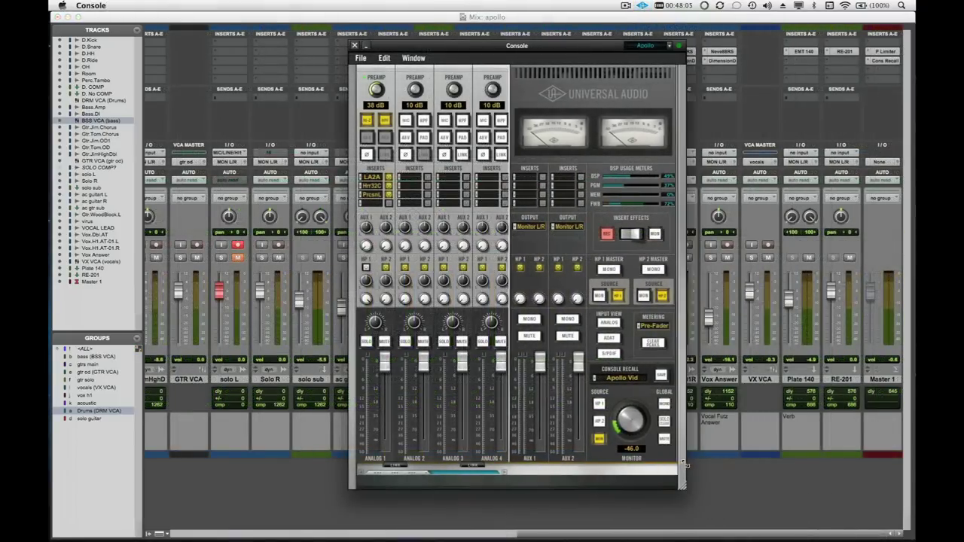
Step: Move the UA Console window aside and bring Pro Tools' Mix window back to the front
left_click_drag(485, 50, 655, 73)
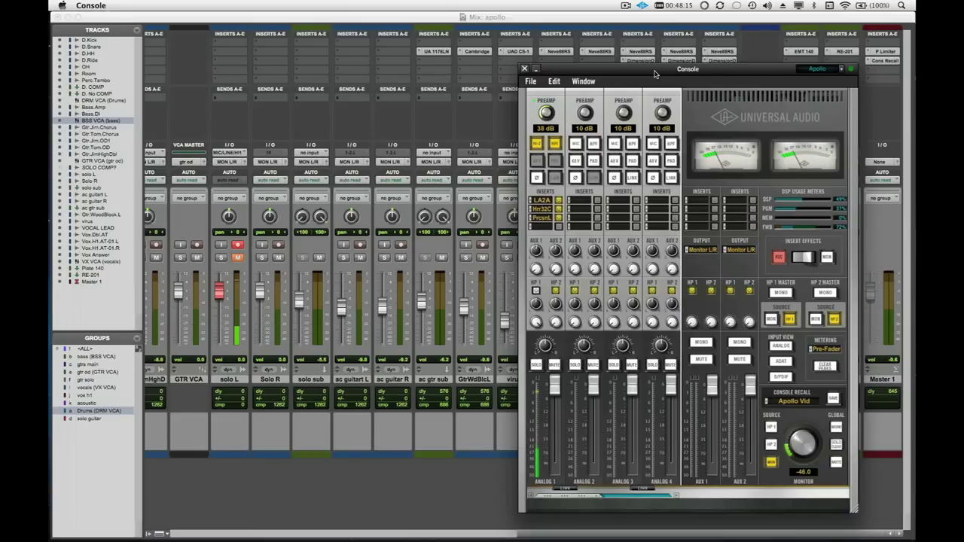
left_click_drag(601, 71, 337, 48)
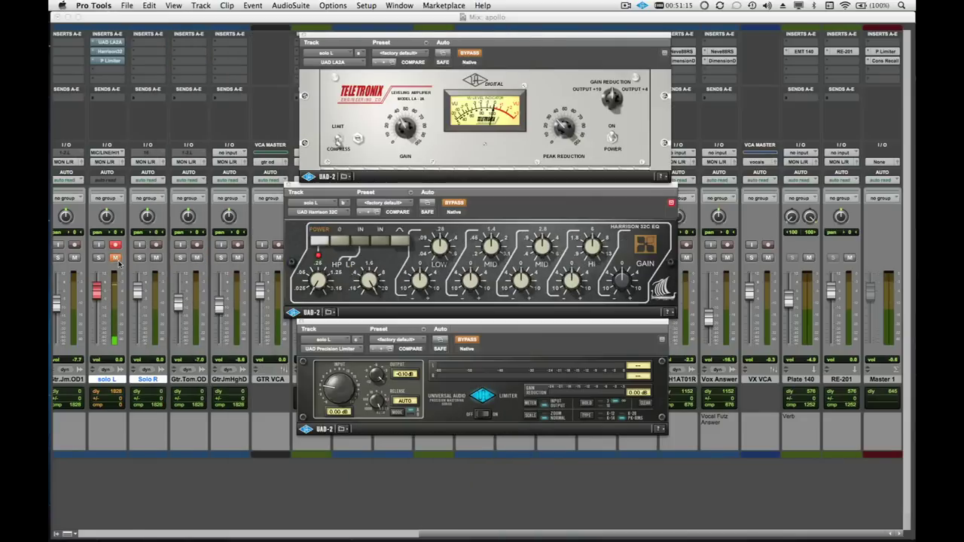
left_click(134, 263)
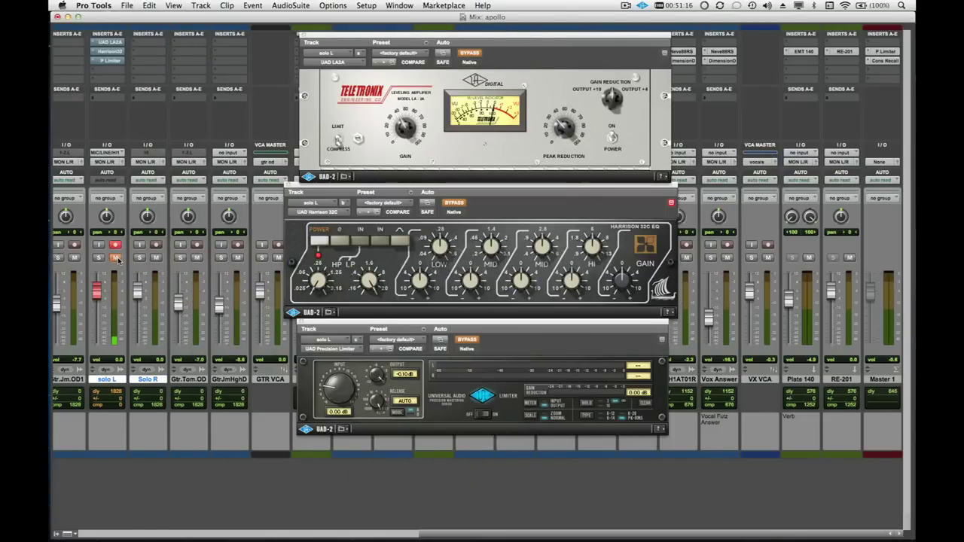
left_click(332, 5)
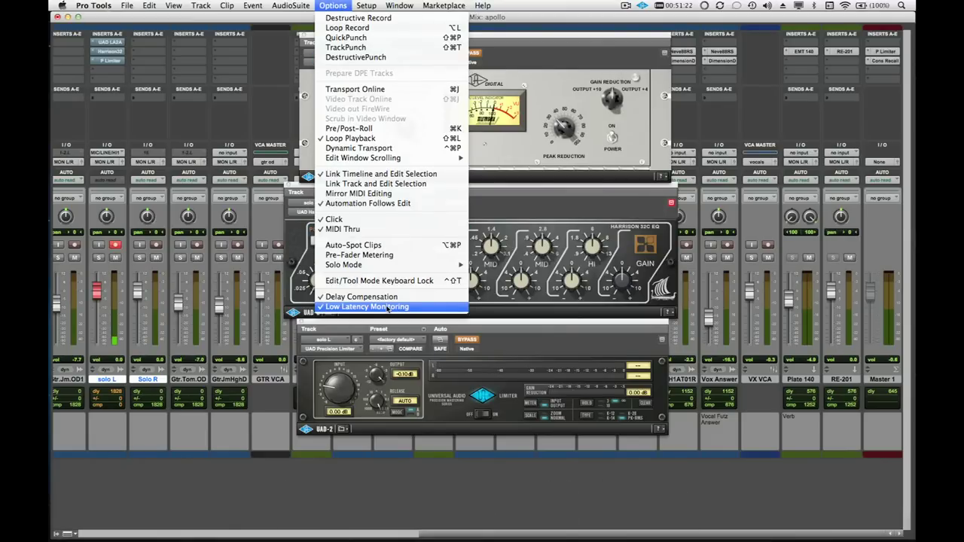
left_click(387, 308)
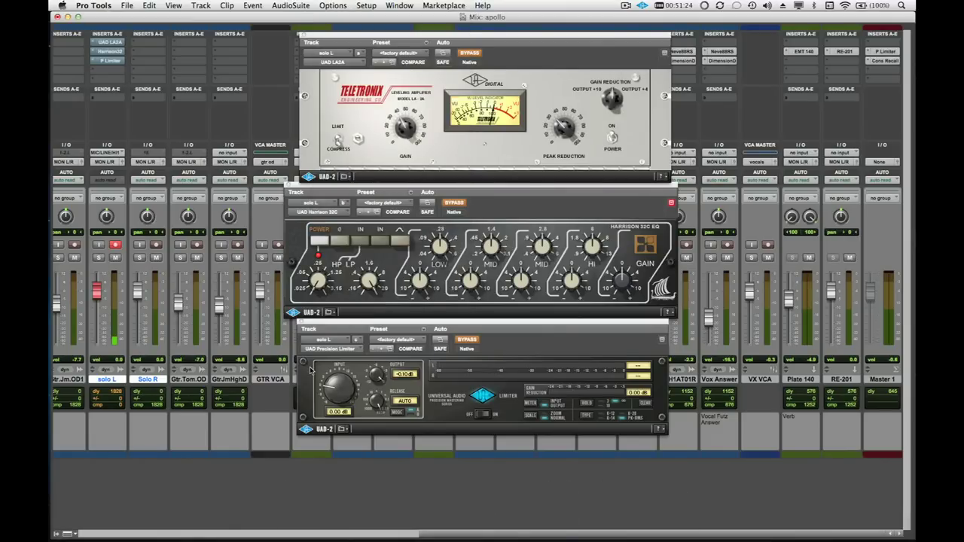
key("super+Tab")
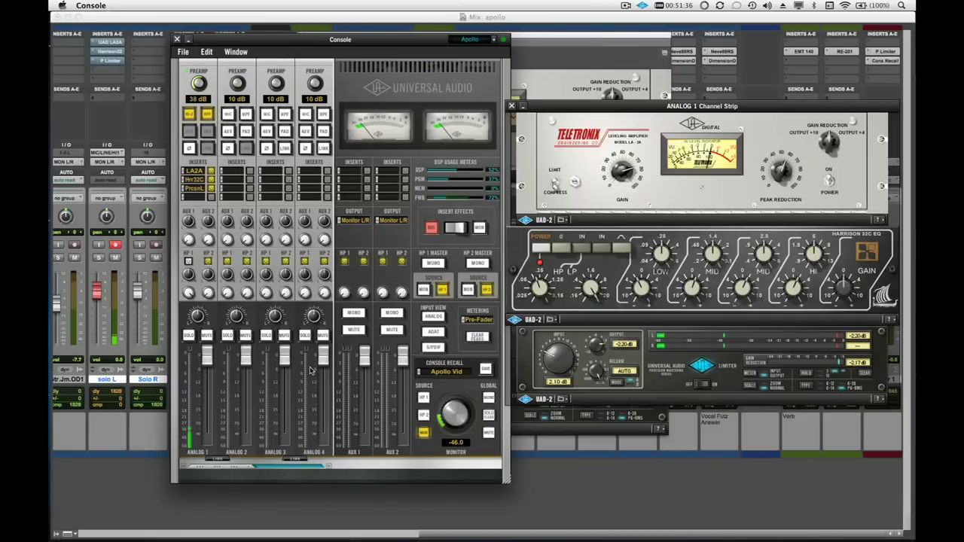
left_click(317, 17)
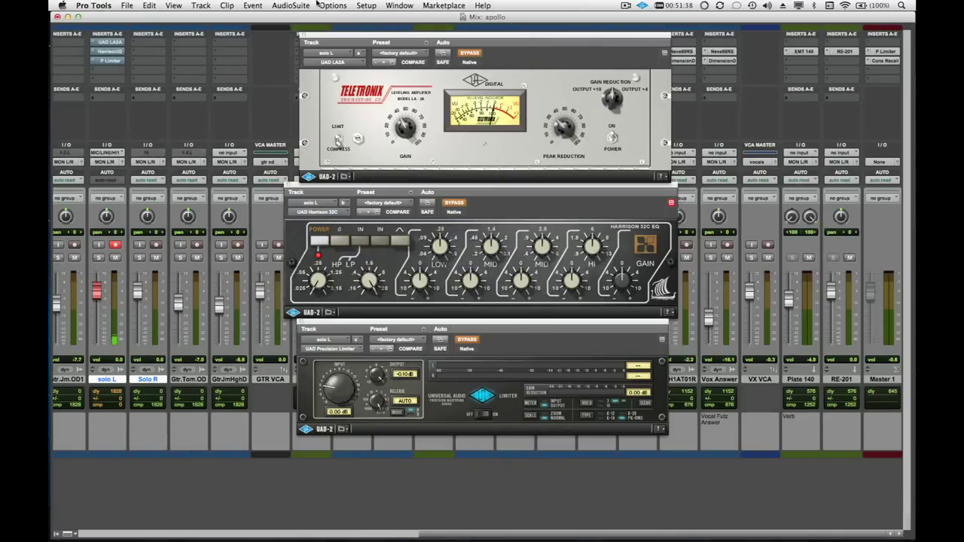
left_click(366, 5)
mouse_move(333, 5)
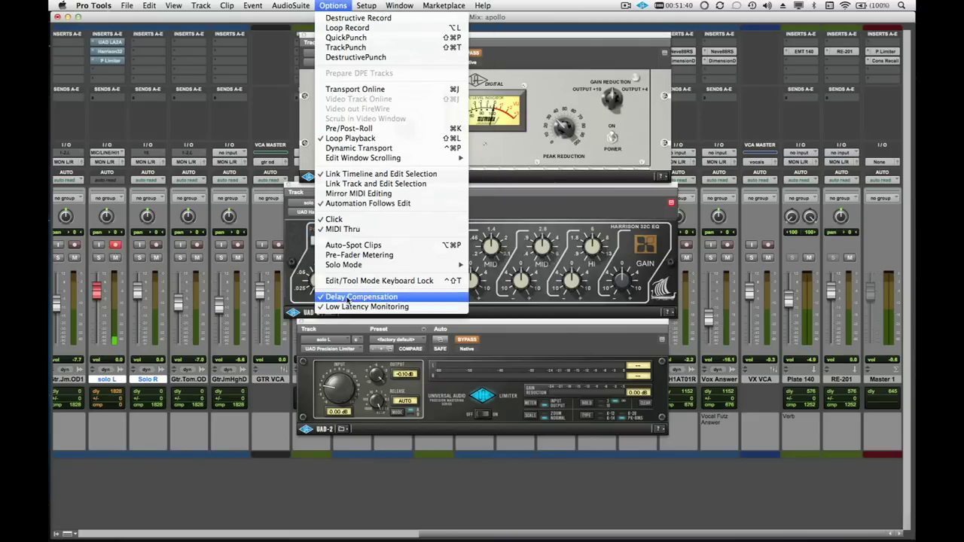
left_click(346, 307)
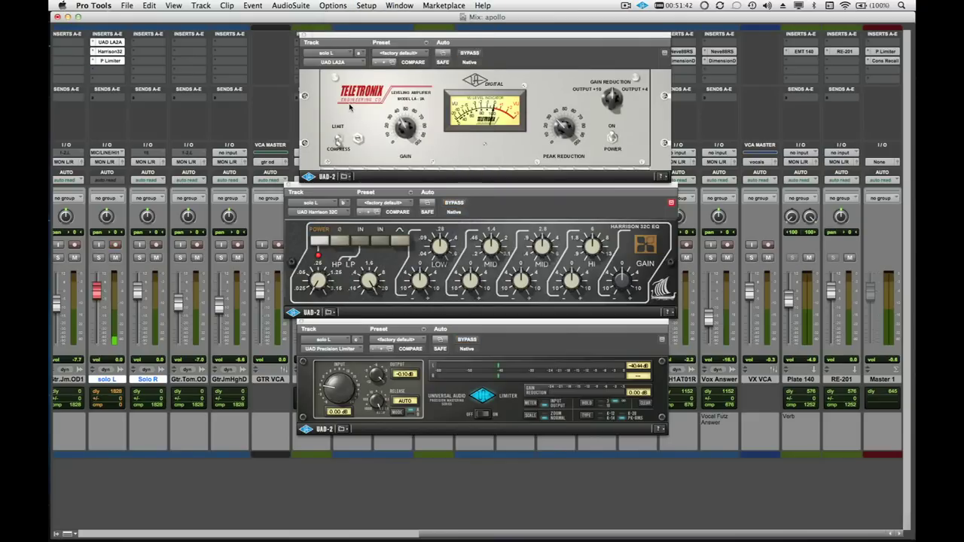
left_click(332, 5)
left_click(344, 305)
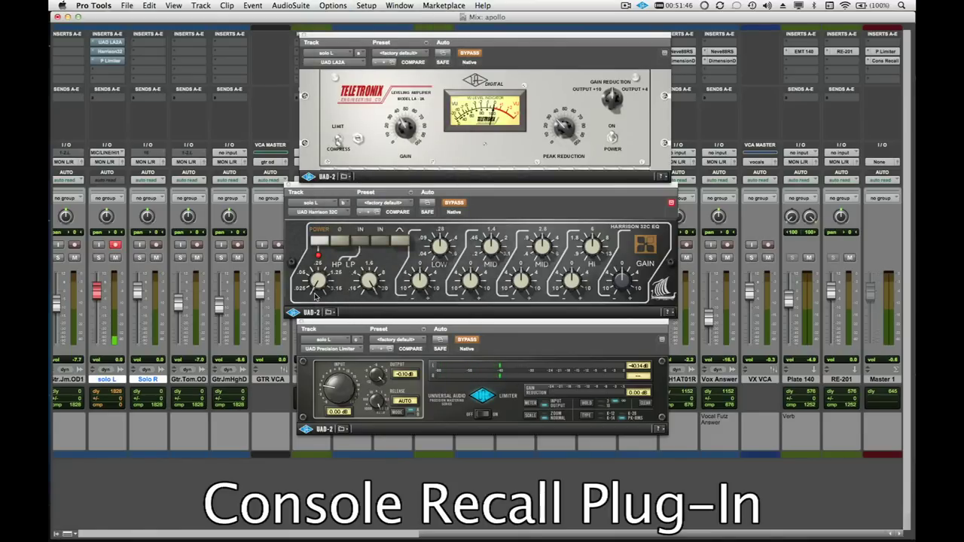
Step: Open Master 1's Console Recall, close the LA-2A and Precision Limiter windows, and compare against Console
left_click(886, 61)
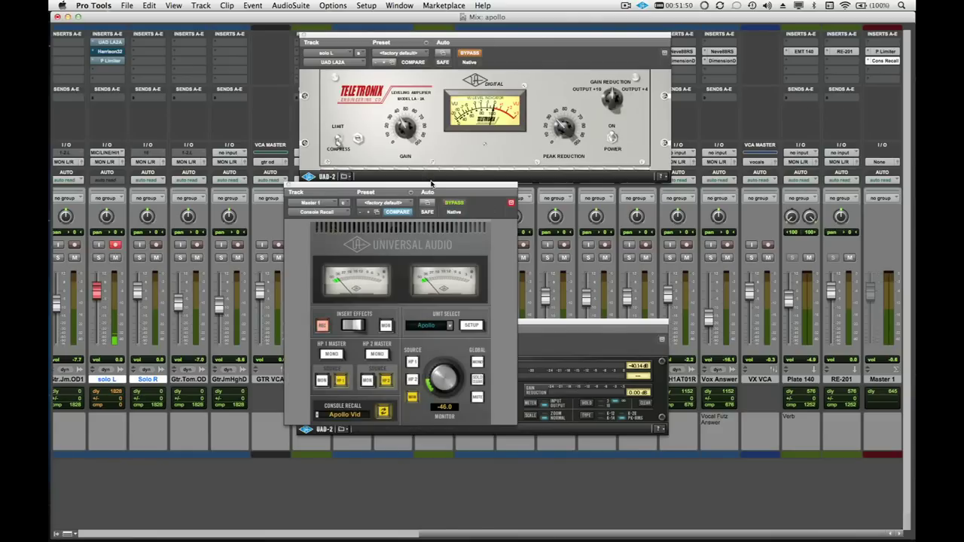
left_click(305, 37)
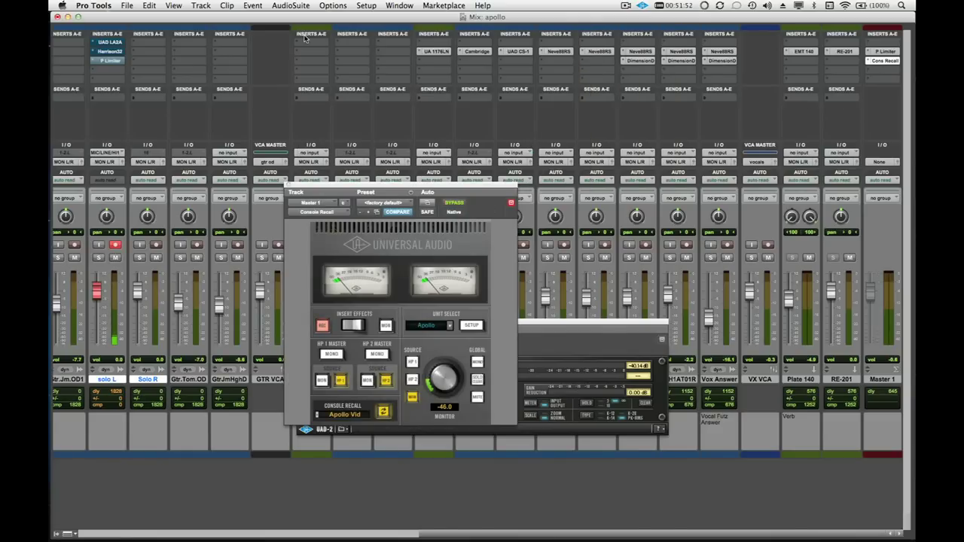
left_click_drag(319, 192, 506, 264)
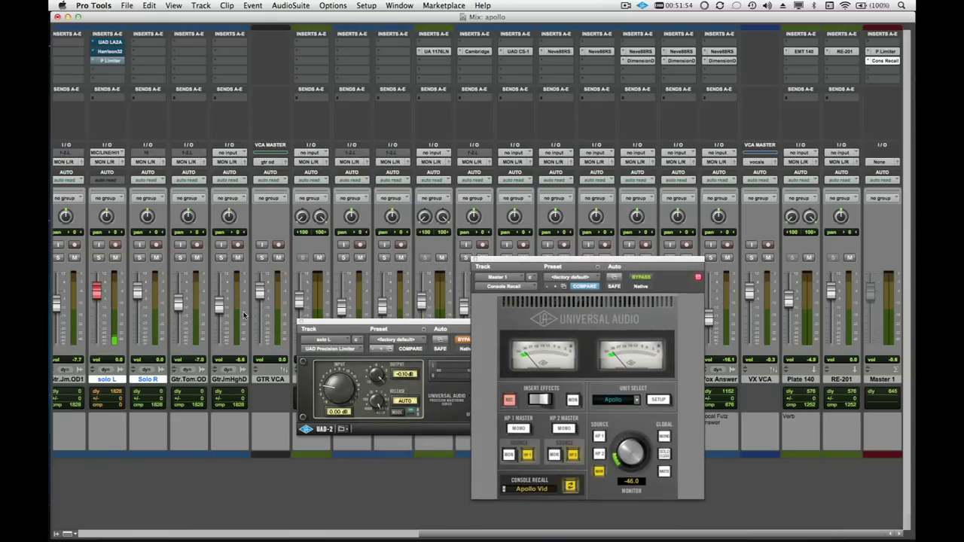
left_click(303, 324)
left_click(302, 323)
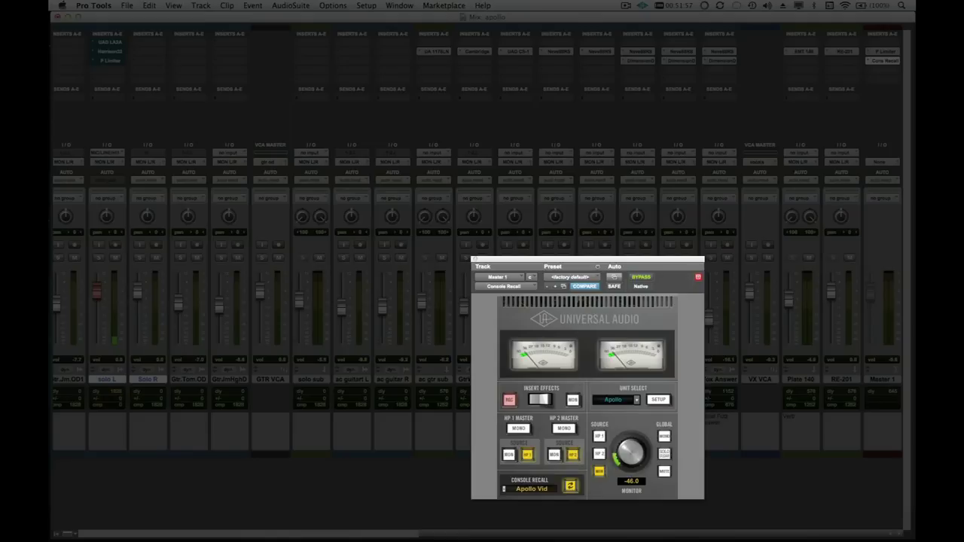
left_click_drag(506, 265, 320, 200)
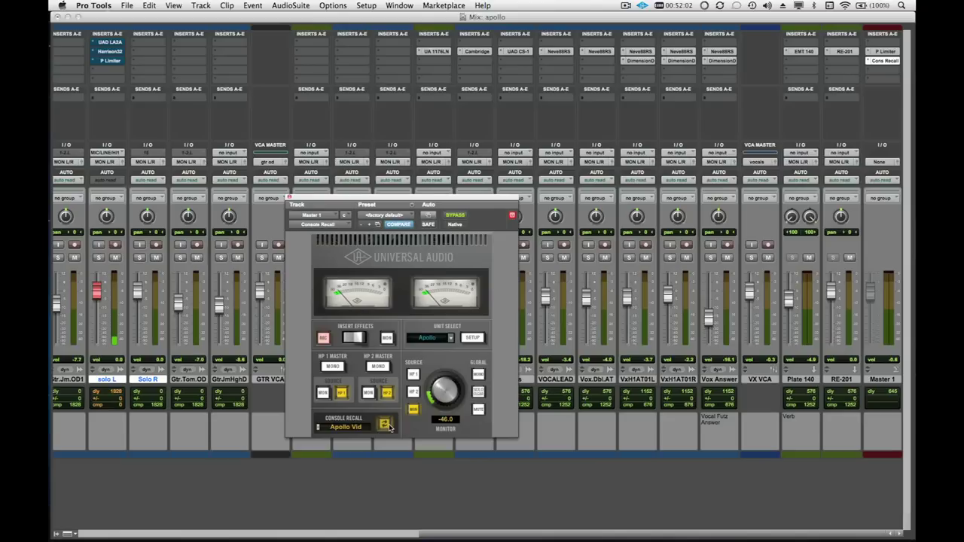
left_click(384, 424)
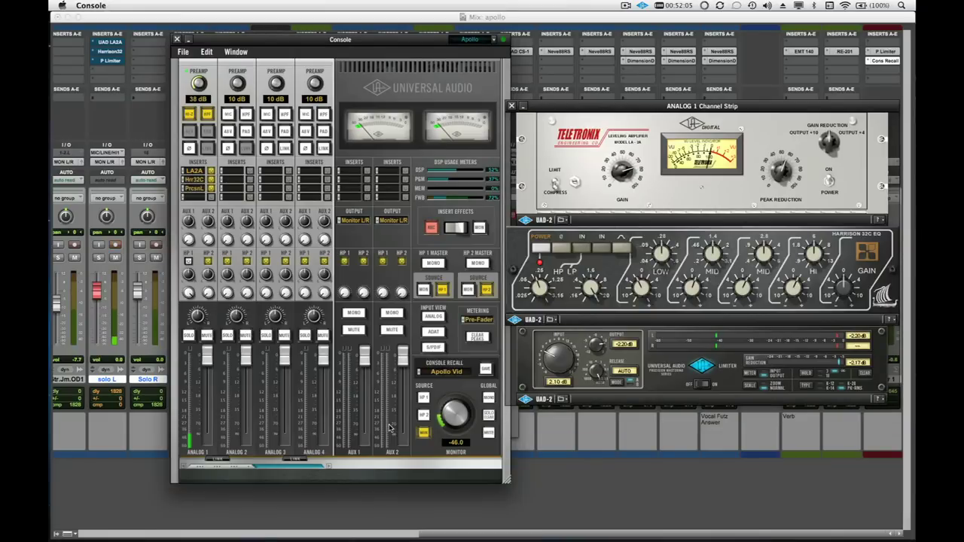
key("super+Tab")
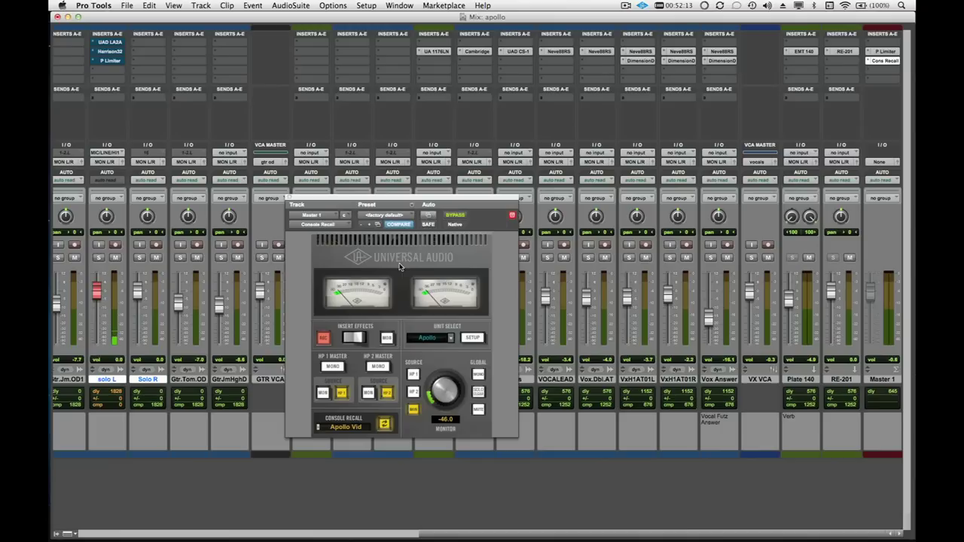
Step: Disarm solo L, open its LA-2A, Harrison 32C and Precision Limiter inserts, then switch to Console
left_click(288, 199)
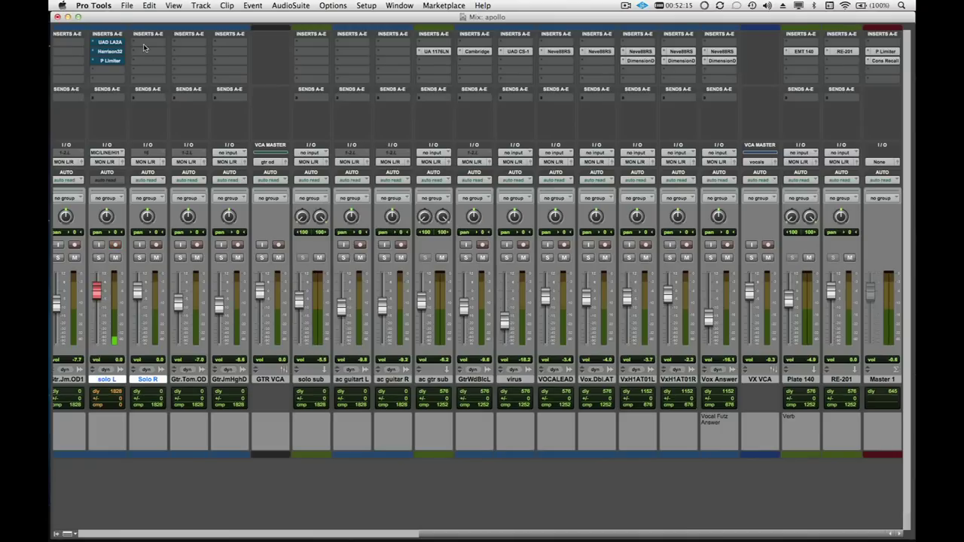
left_click(119, 245)
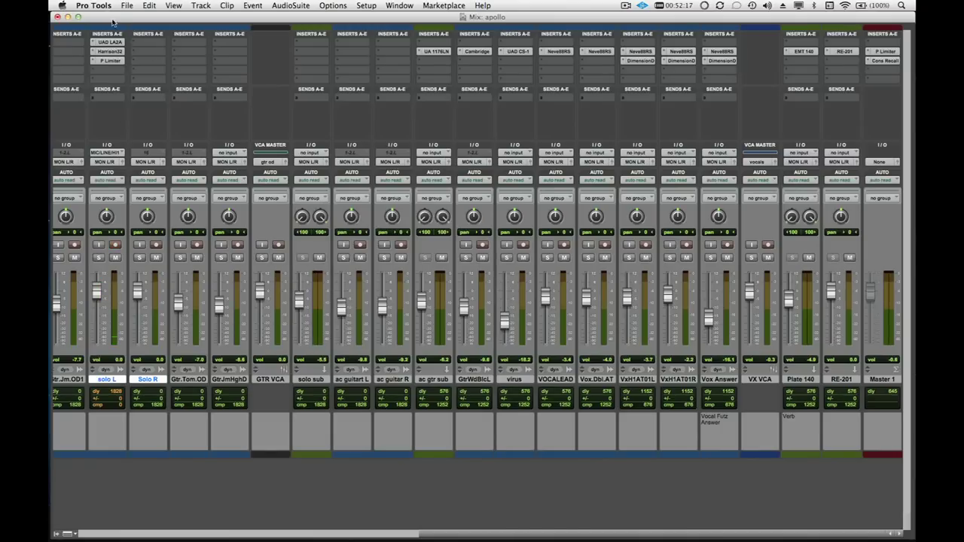
left_click(110, 42)
left_click(111, 52)
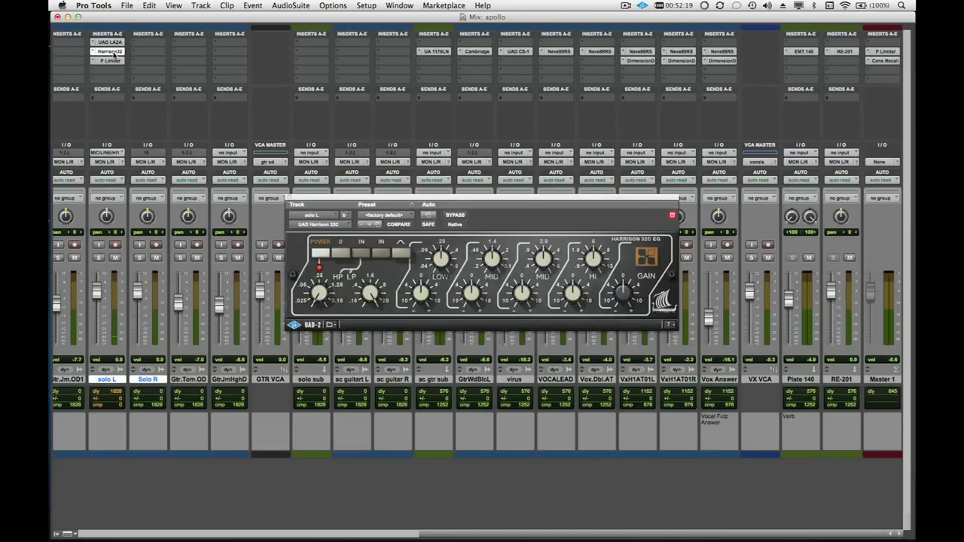
left_click(110, 60)
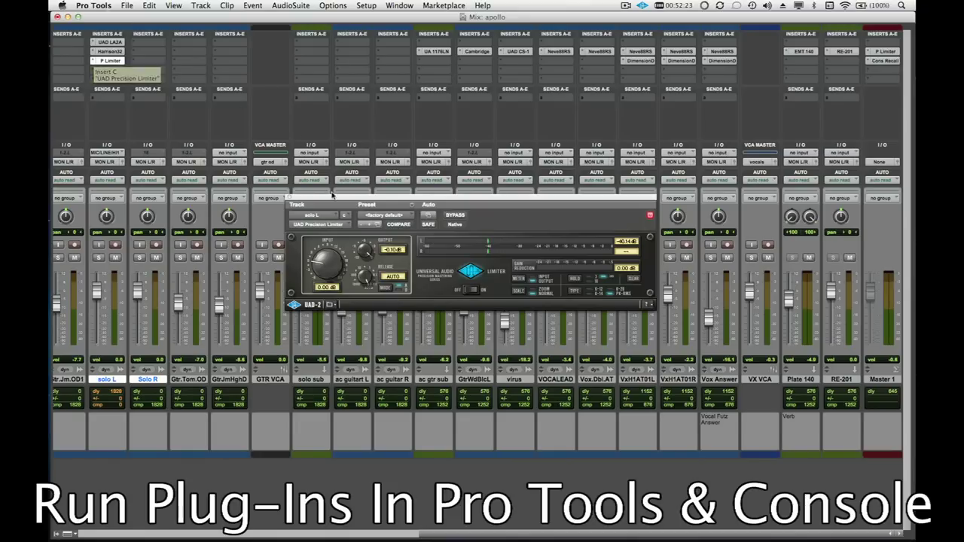
left_click_drag(334, 199, 321, 195)
key("super+Tab")
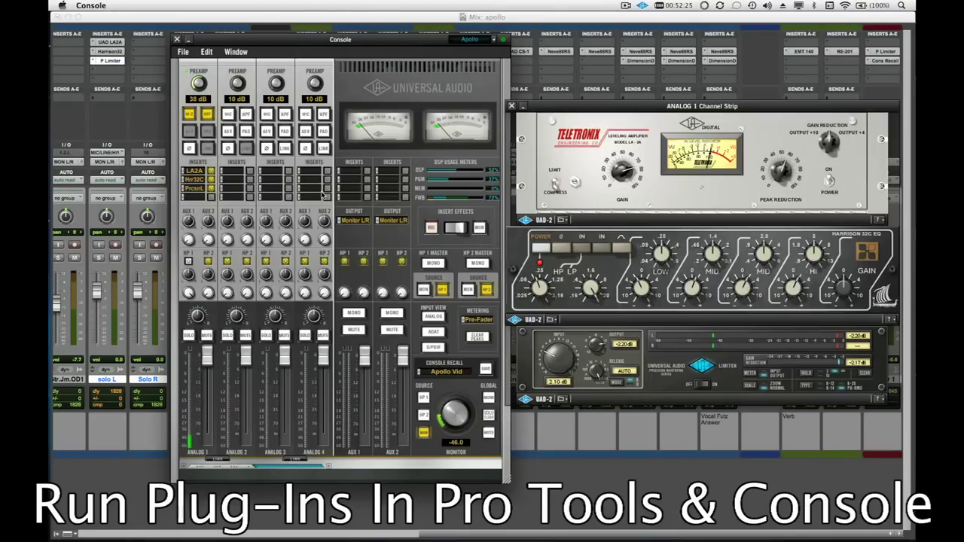